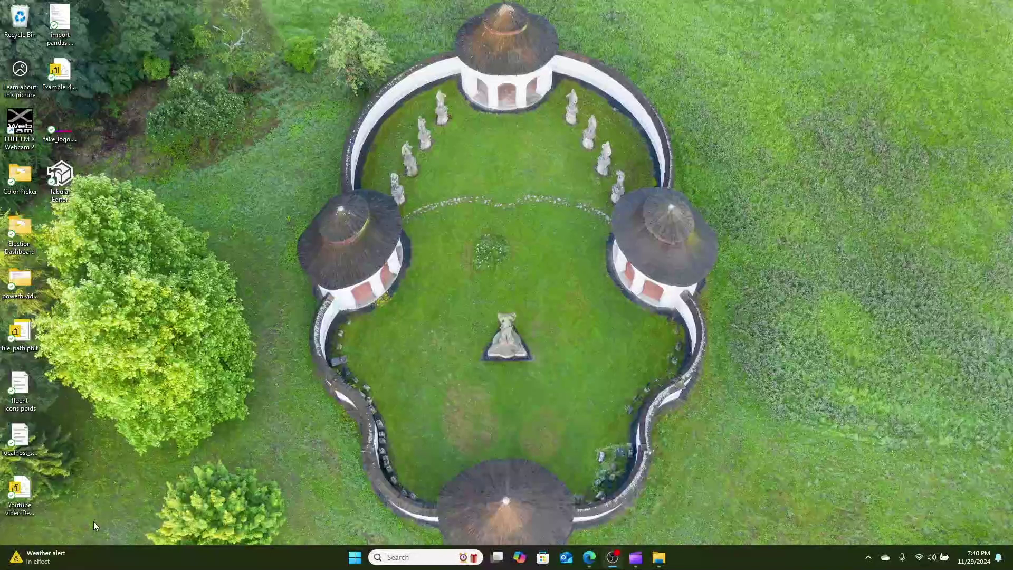
# Launch Power BI Desktop via Start search for 'power' and open Example_7.pbix from Recent
pyautogui.click(356, 564)
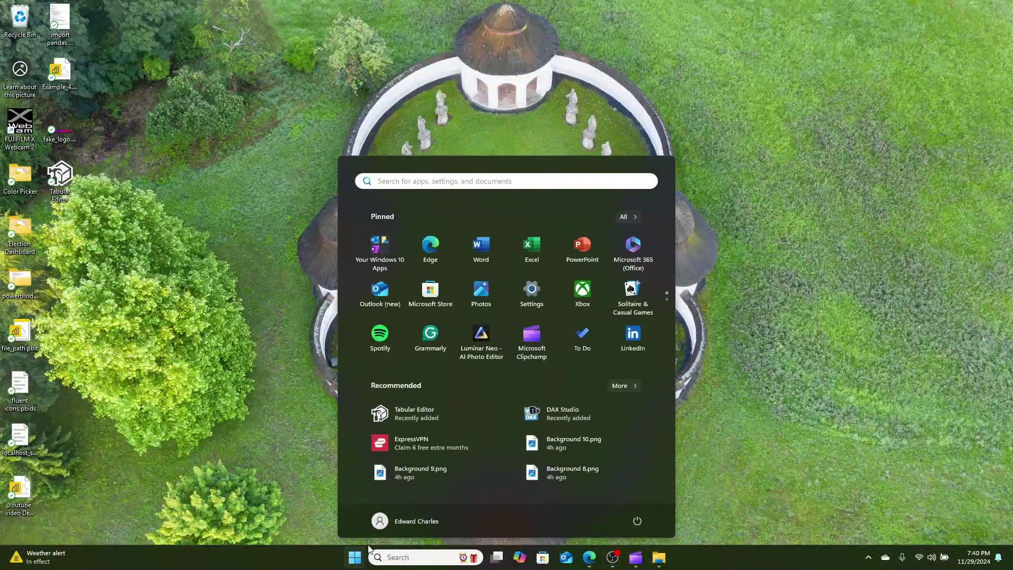
pyautogui.write('powerb')
pyautogui.press('Return')
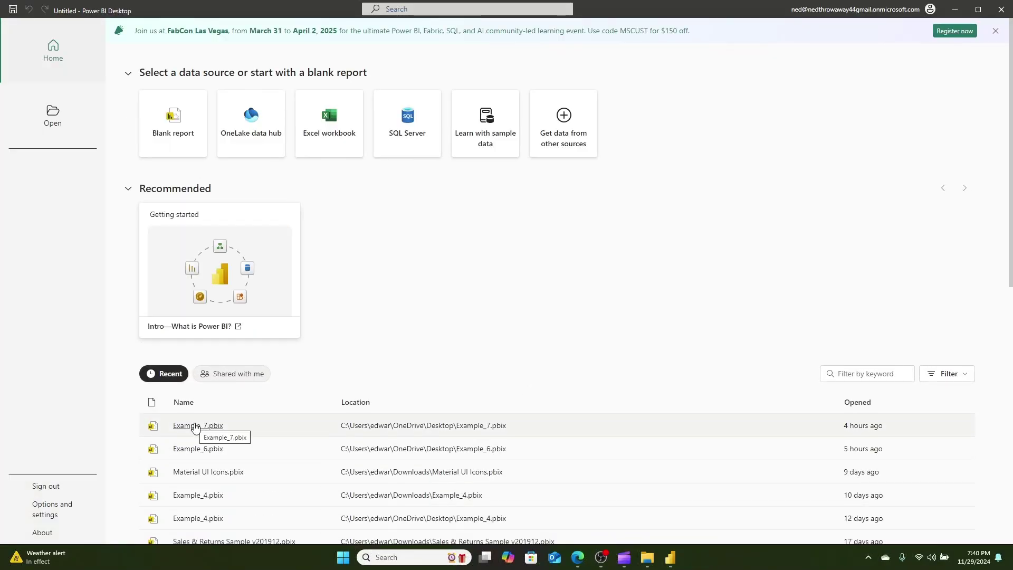
pyautogui.click(195, 426)
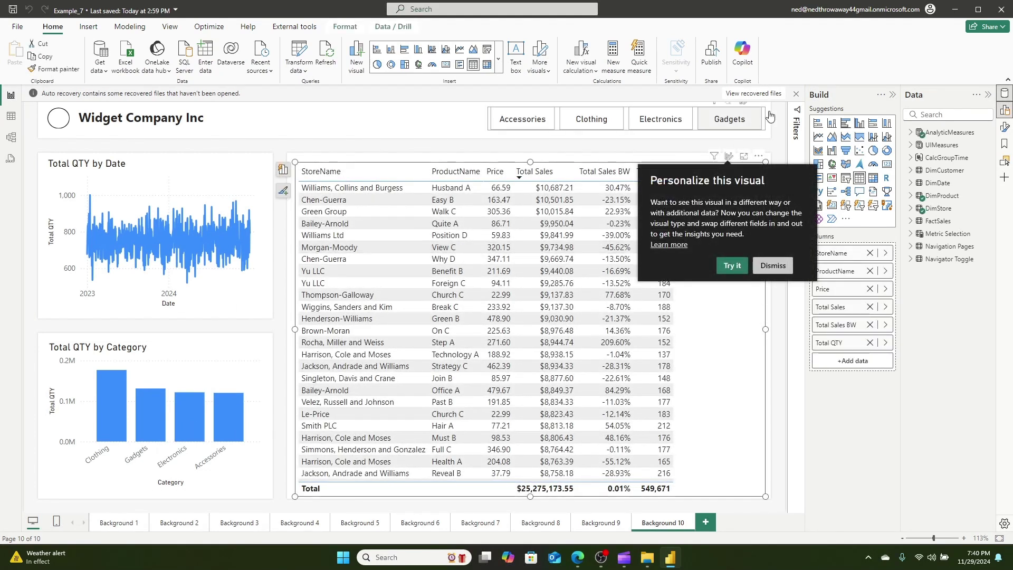
# Close the auto-recovery bar, remove the recovered files, and dismiss the Personalize this visual tip
pyautogui.click(796, 94)
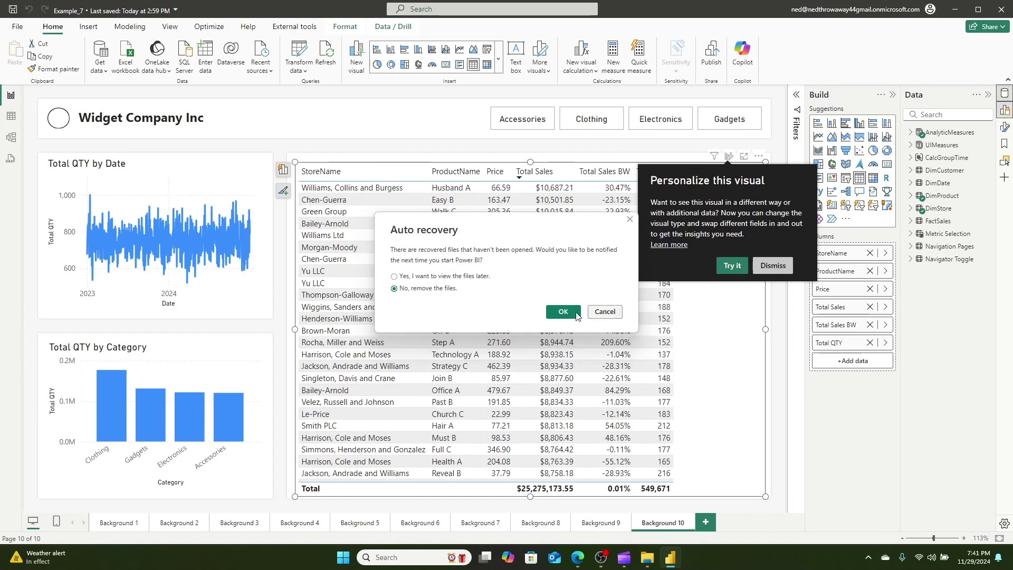
pyautogui.click(562, 306)
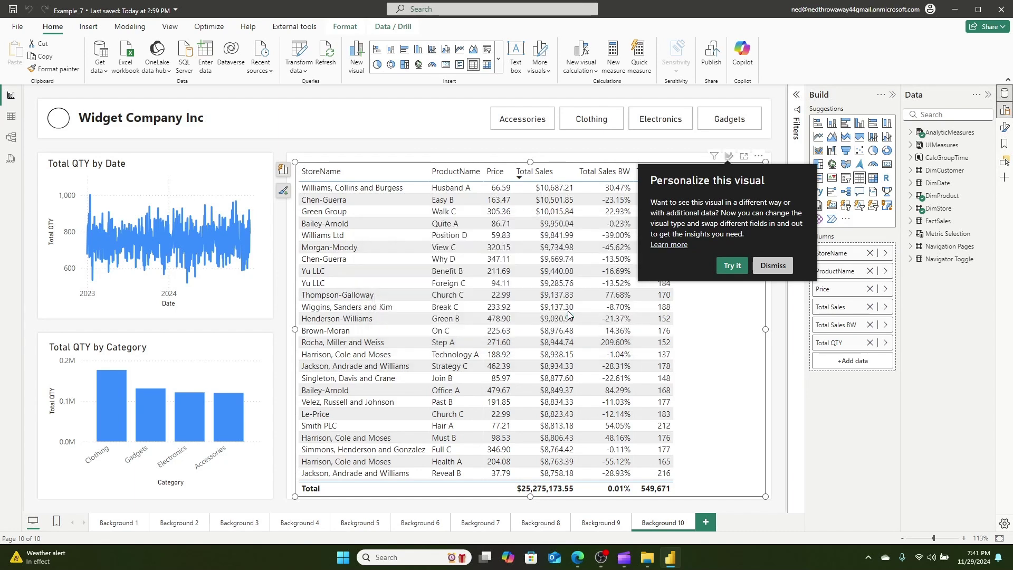
pyautogui.click(775, 264)
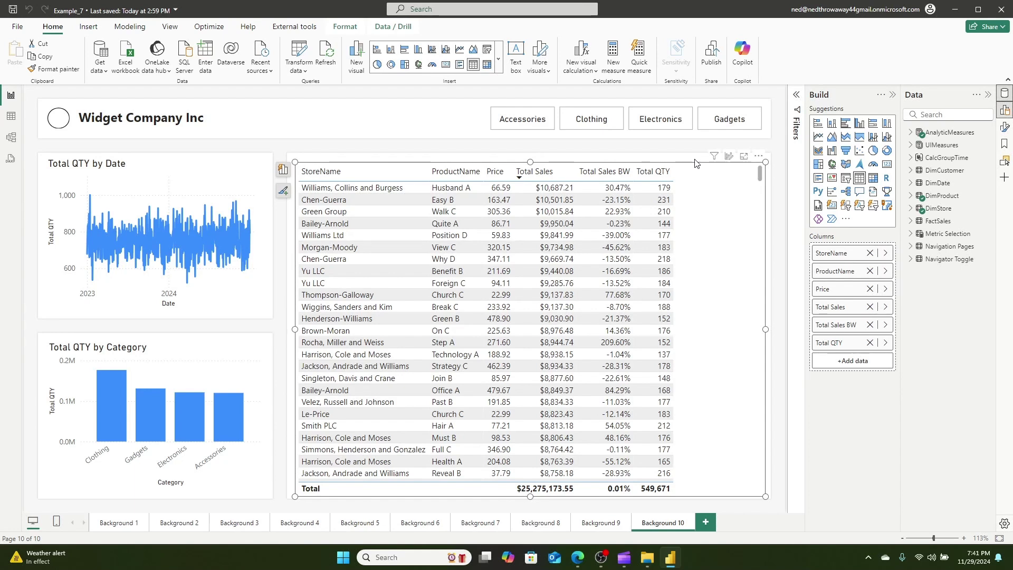
pyautogui.click(112, 527)
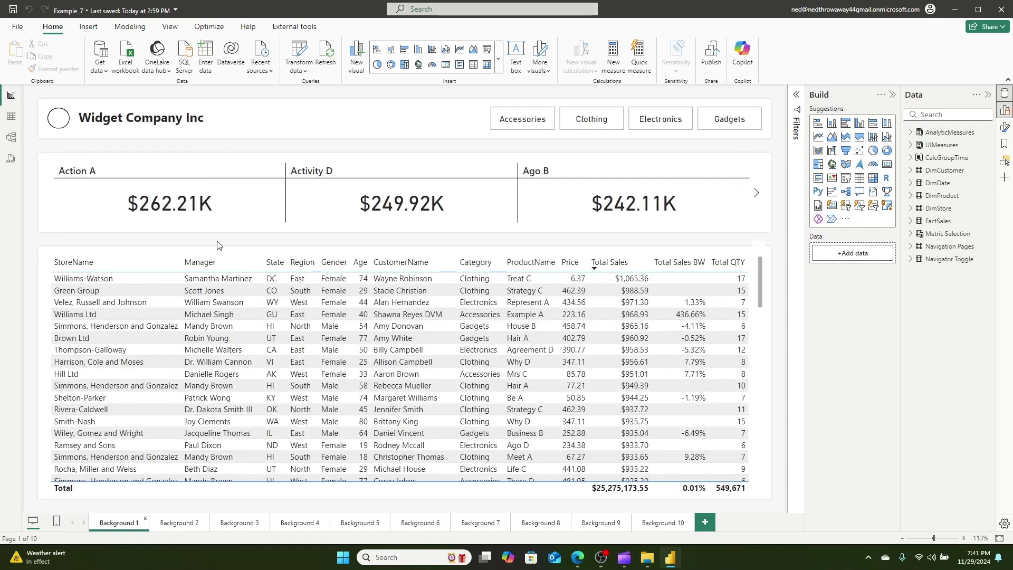
pyautogui.click(182, 522)
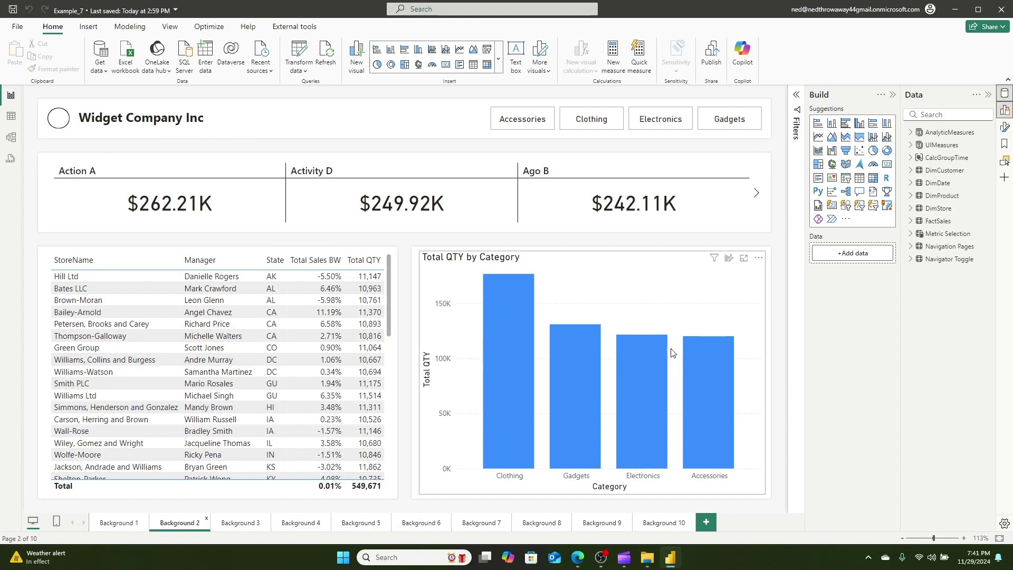
pyautogui.click(233, 522)
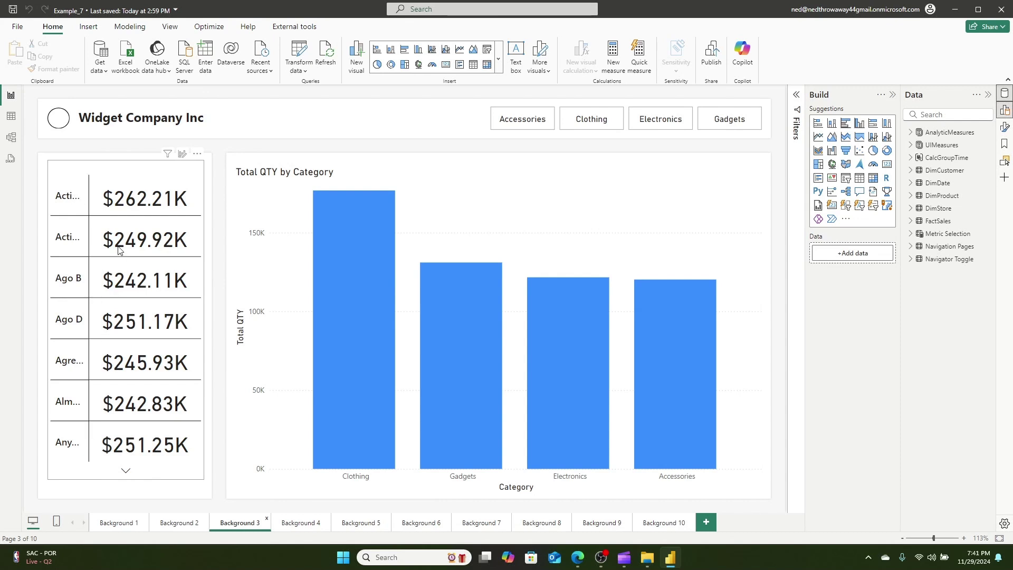
pyautogui.click(299, 522)
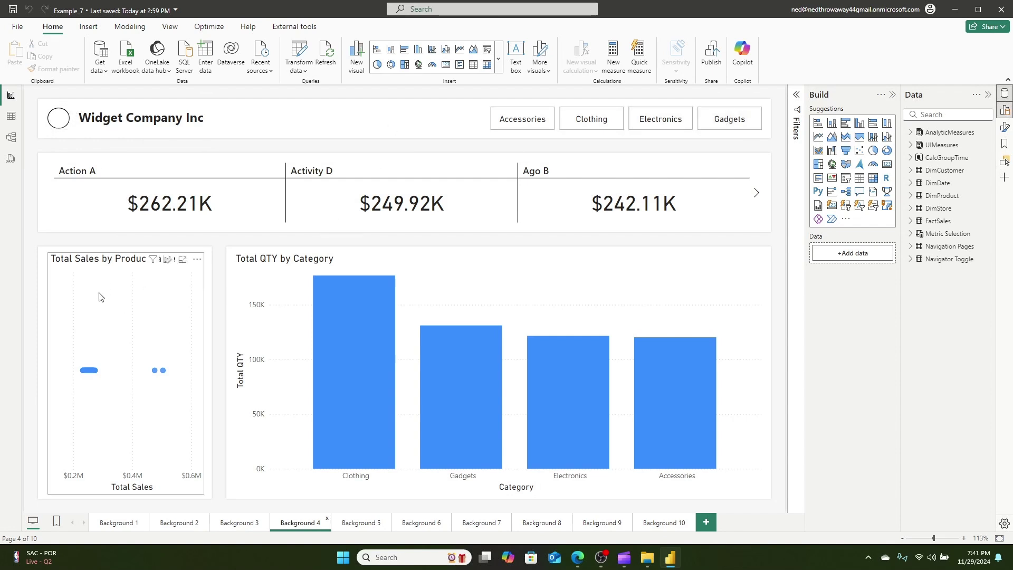
pyautogui.click(360, 522)
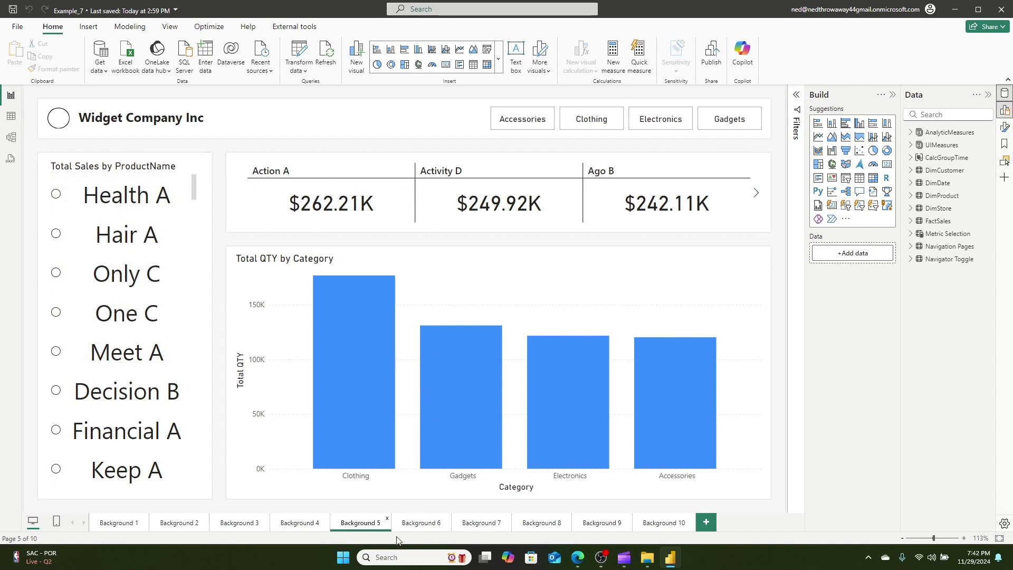
pyautogui.click(414, 523)
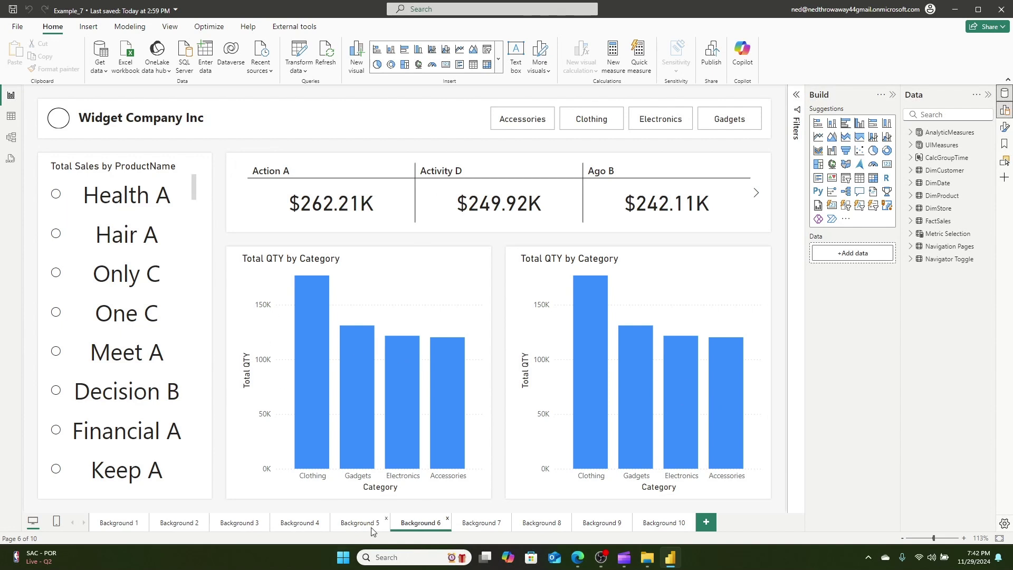
pyautogui.click(357, 523)
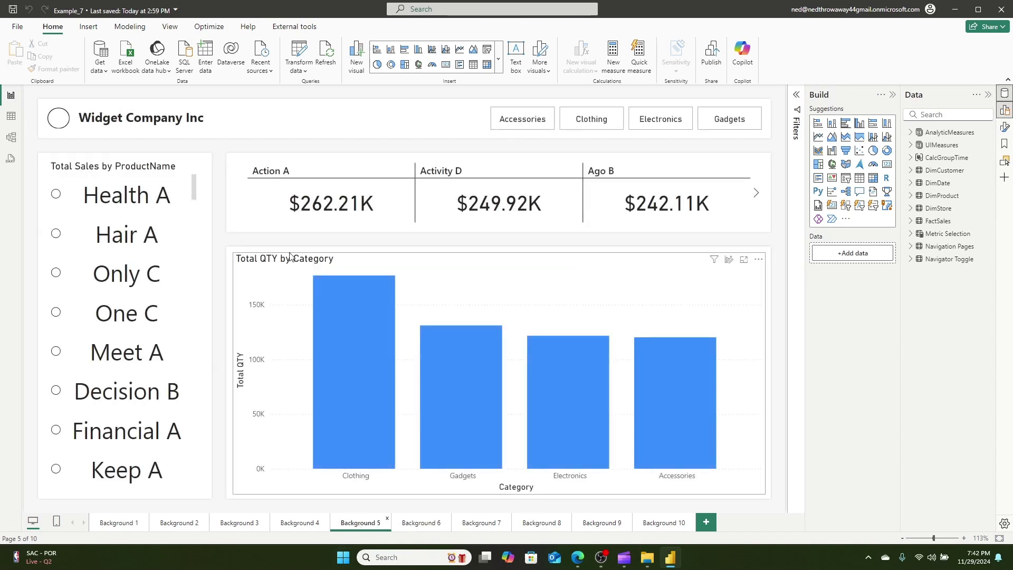
pyautogui.click(422, 523)
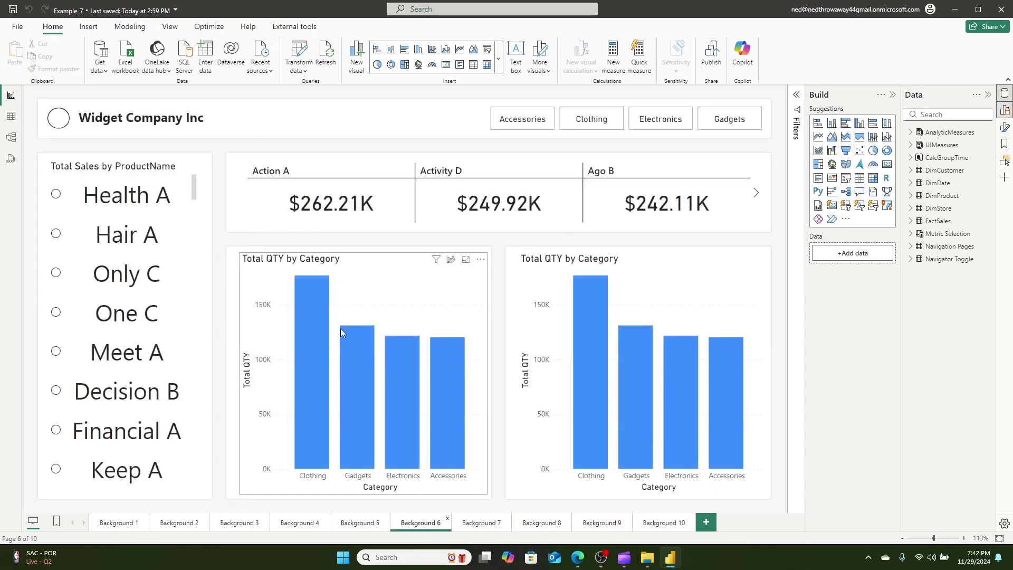
pyautogui.click(481, 523)
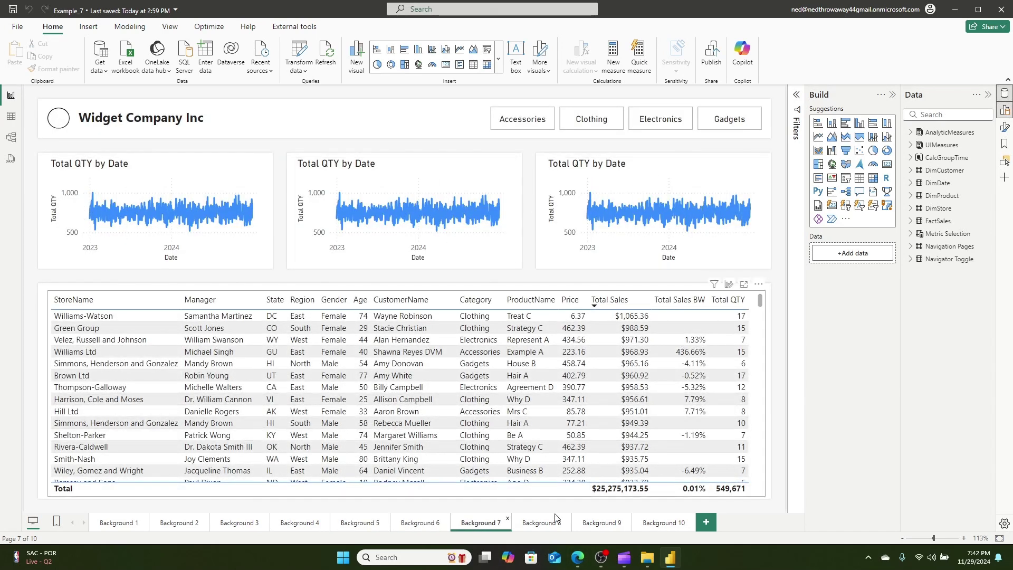
pyautogui.click(541, 522)
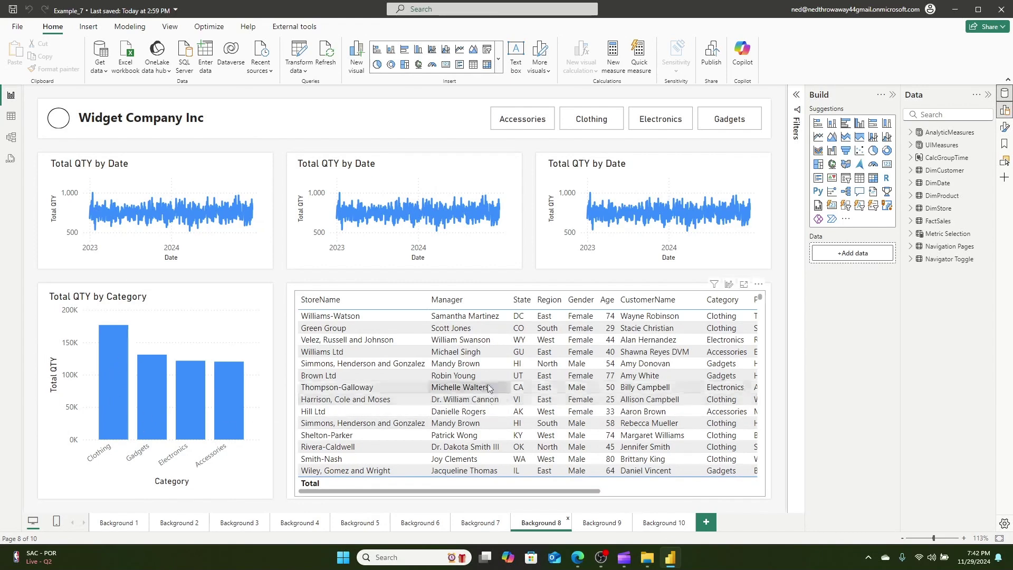
pyautogui.click(602, 523)
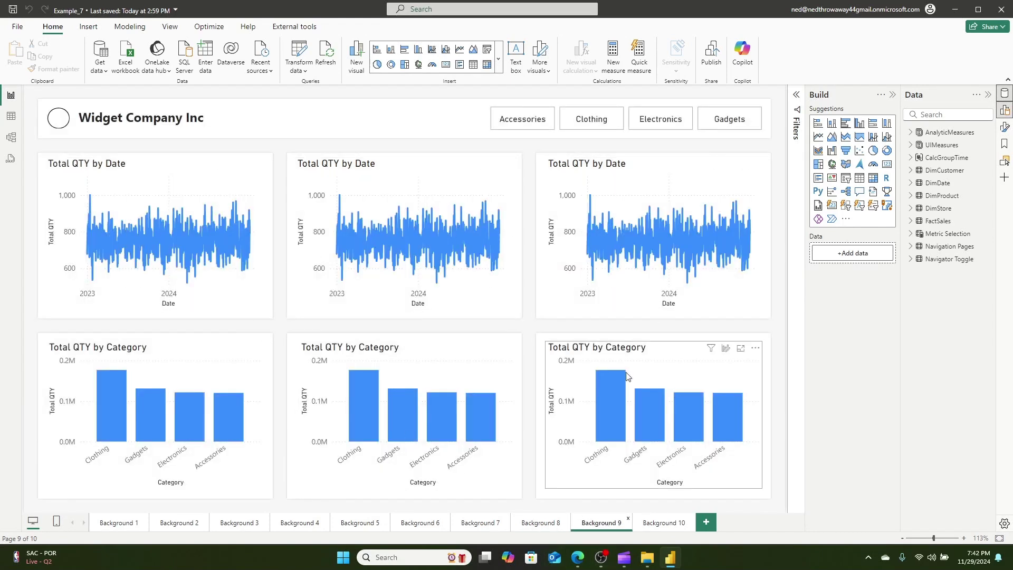
pyautogui.click(664, 522)
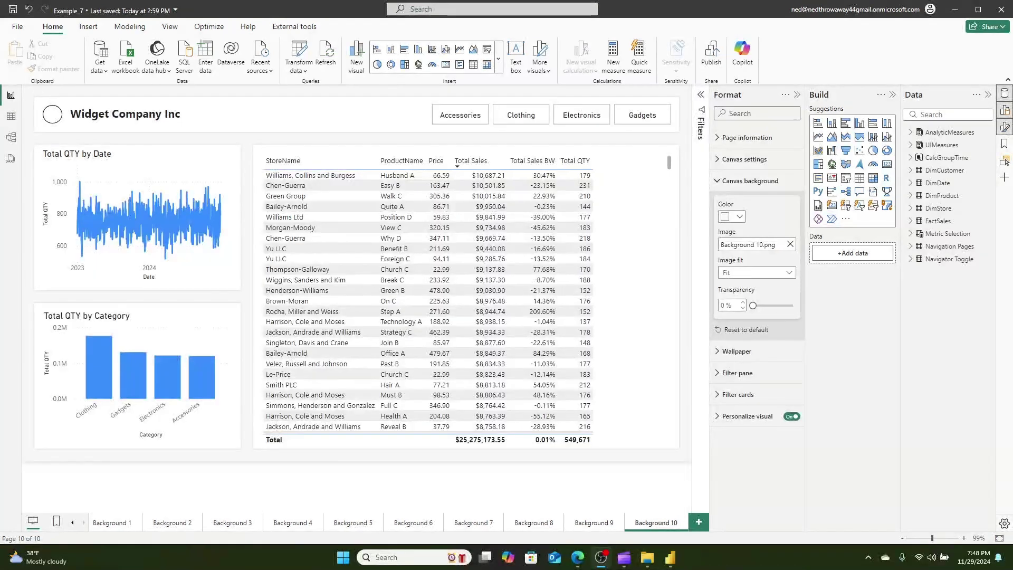
# Switch to the Figma window and select the 3840×2160 F7F7F7 Background 10 backdrop rectangle
pyautogui.moveTo(583, 565)
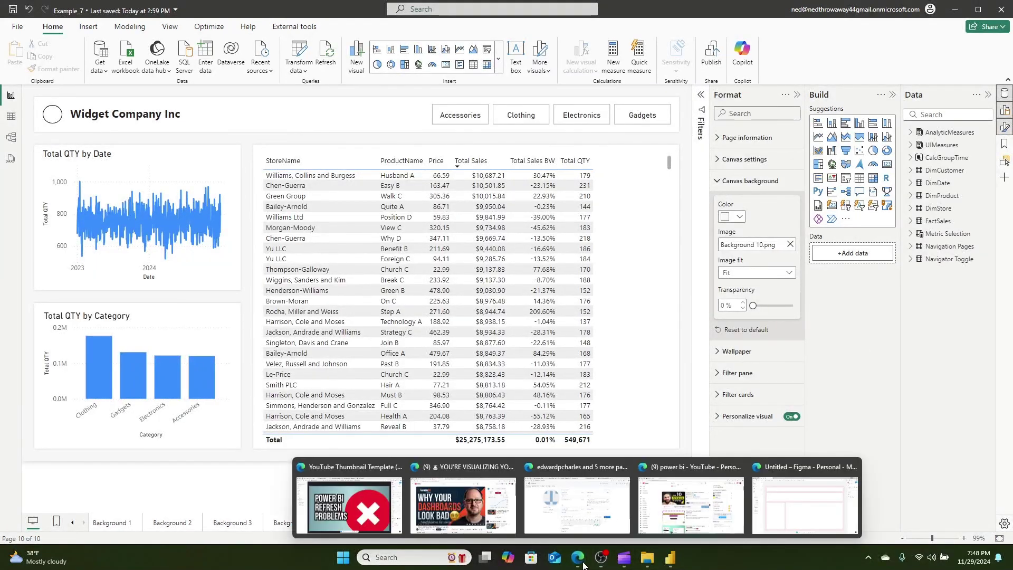
pyautogui.click(828, 506)
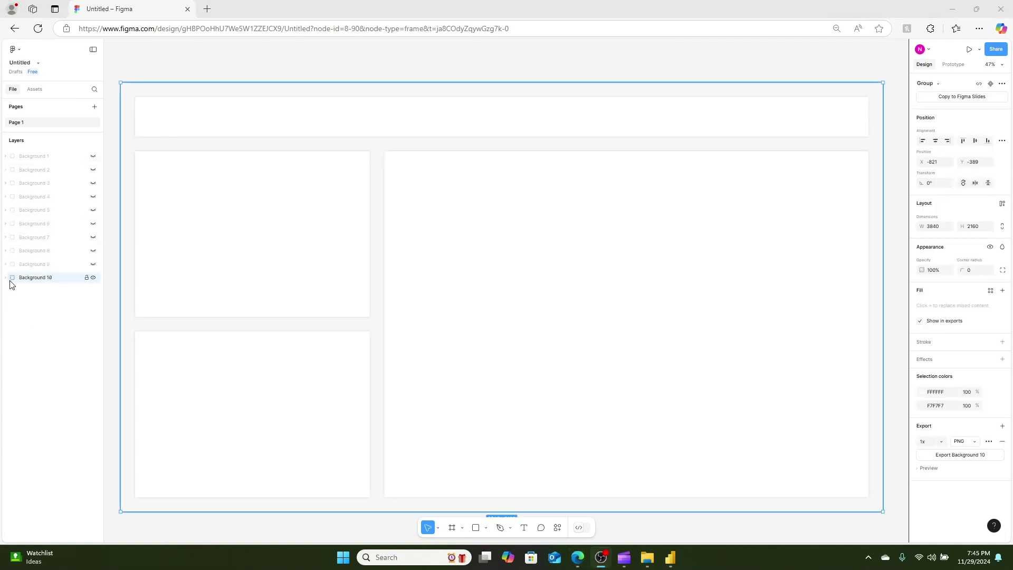
pyautogui.click(43, 344)
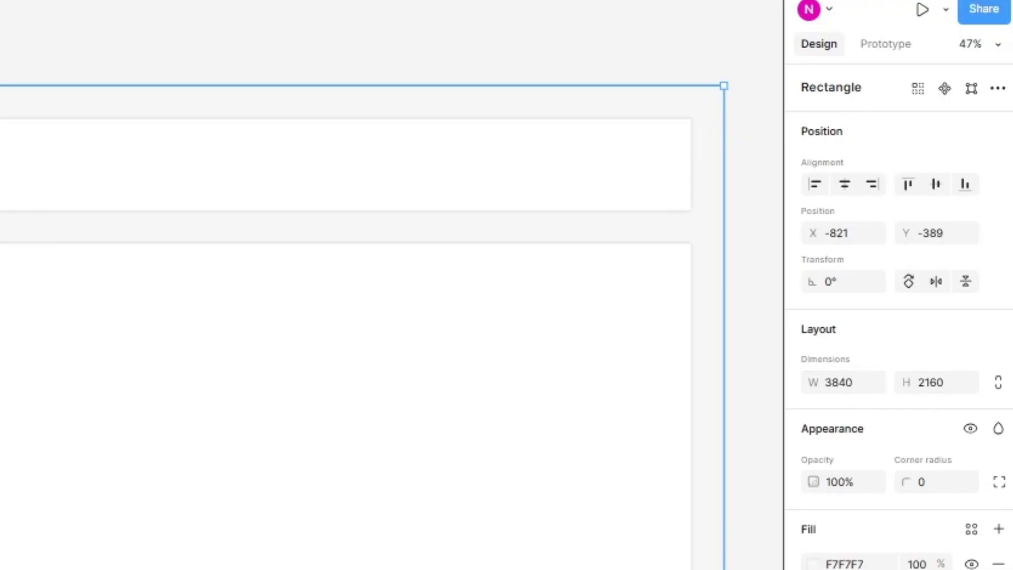
pyautogui.hotkey('ctrl', 'z')
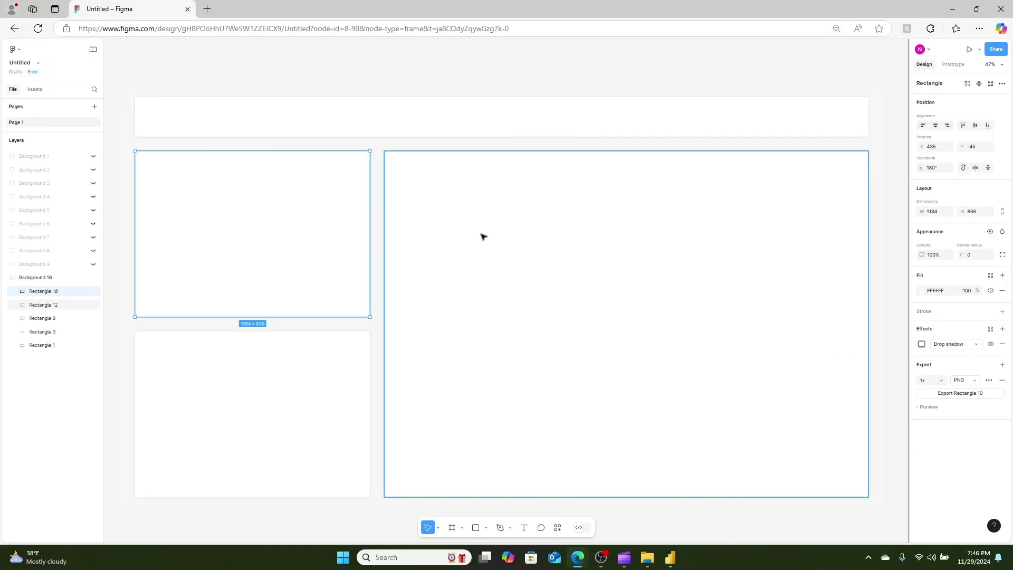
# Collapse the Background 10 group and make Backgrounds 9 through 1 visible in the Layers panel
pyautogui.click(484, 236)
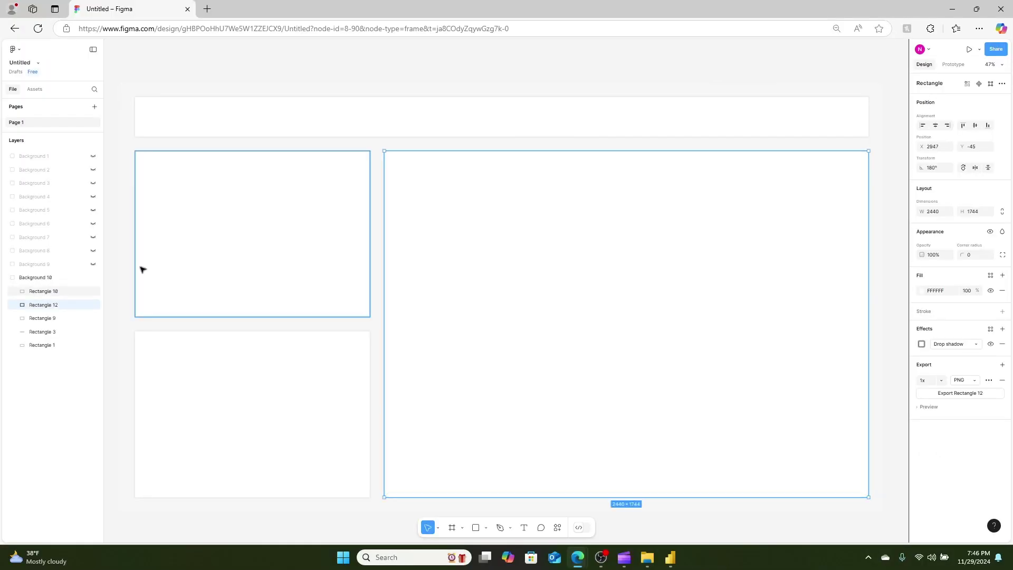
pyautogui.click(5, 278)
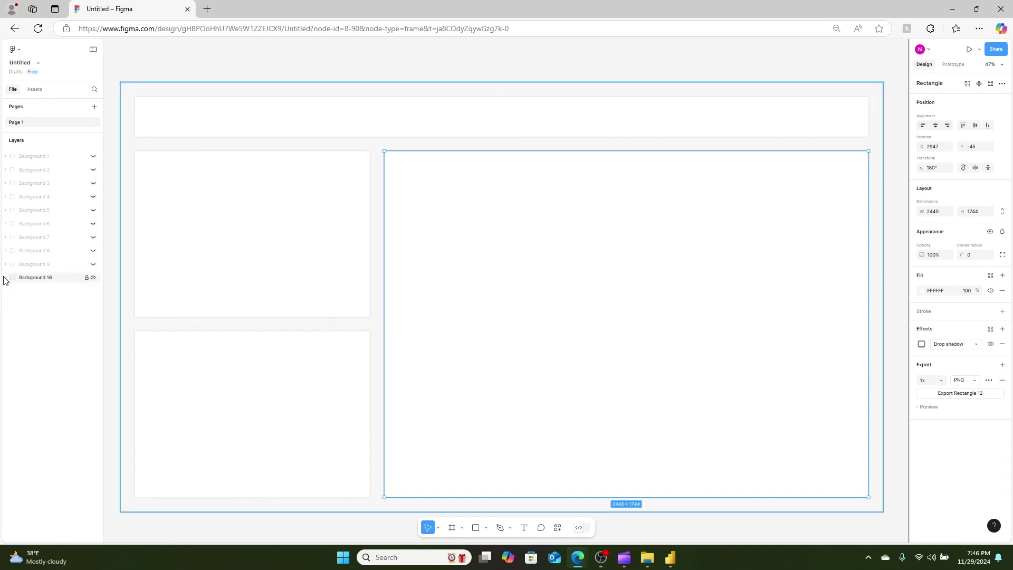
pyautogui.click(36, 265)
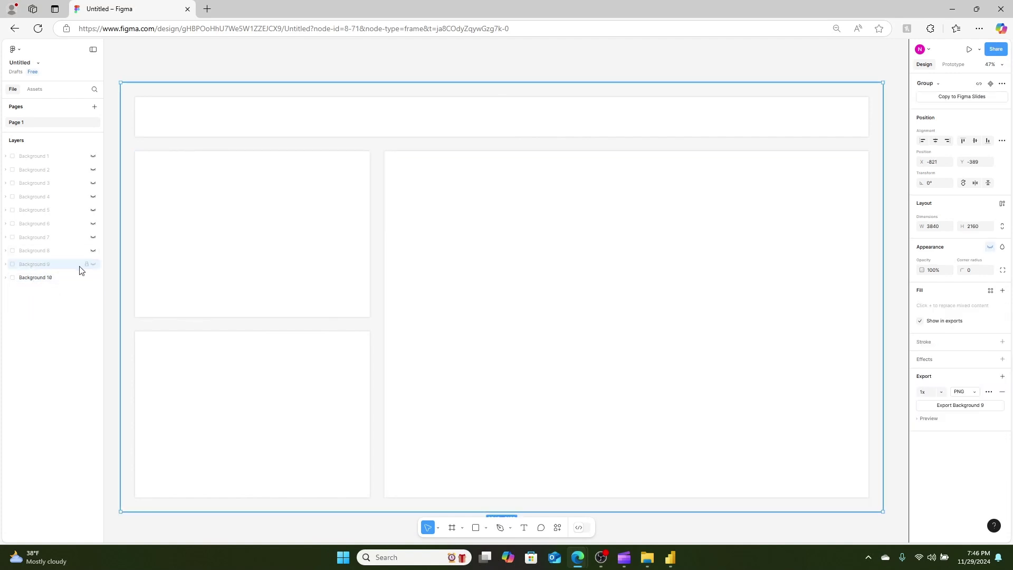
pyautogui.click(93, 264)
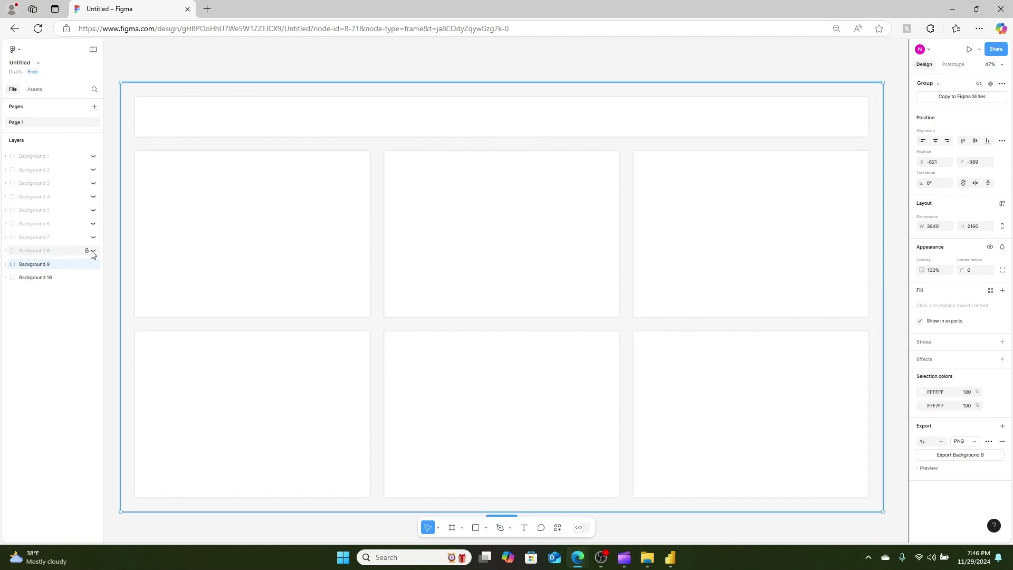
pyautogui.click(94, 250)
pyautogui.click(93, 238)
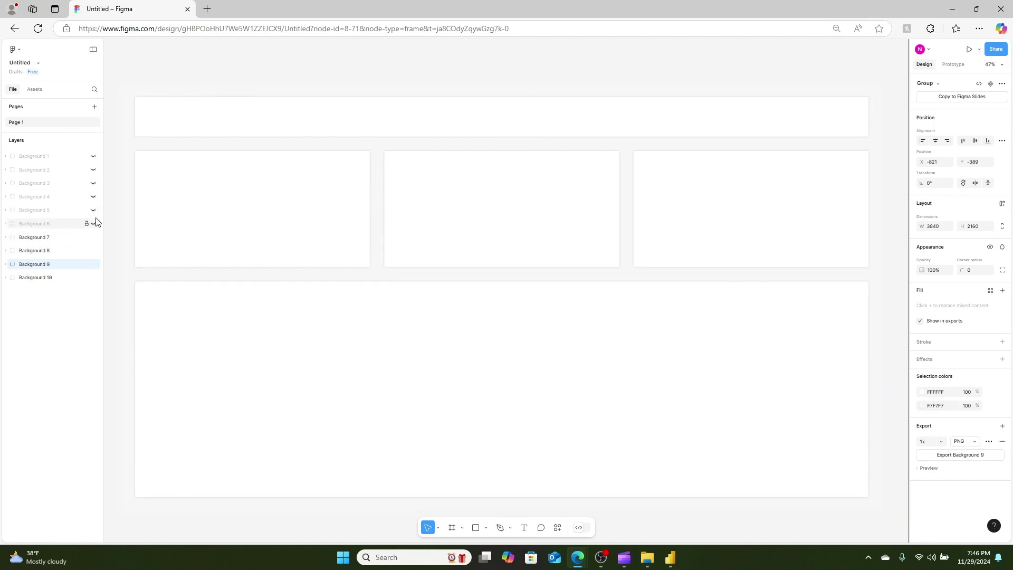
pyautogui.click(93, 224)
pyautogui.click(93, 210)
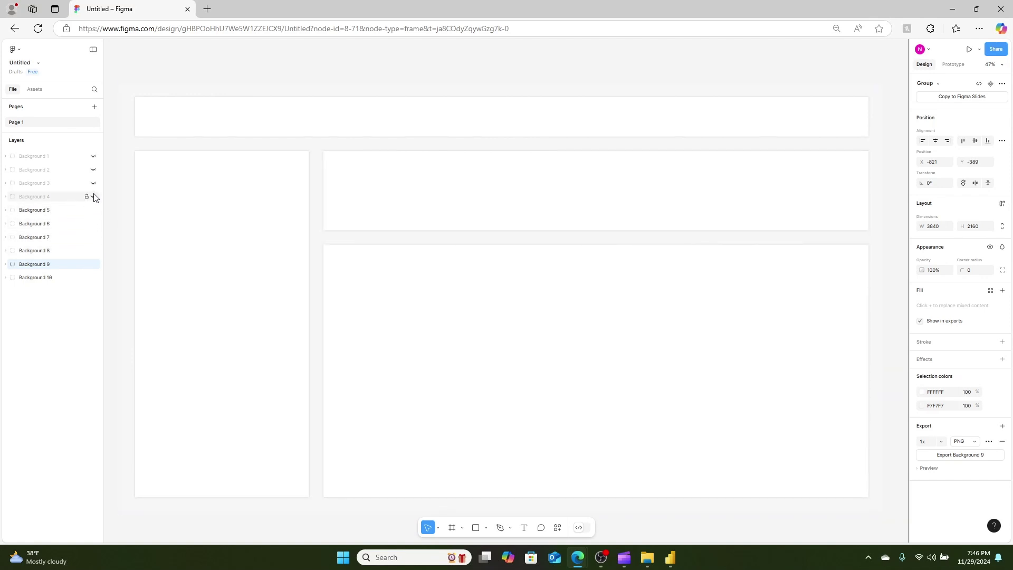
pyautogui.click(94, 196)
pyautogui.click(93, 183)
pyautogui.click(94, 170)
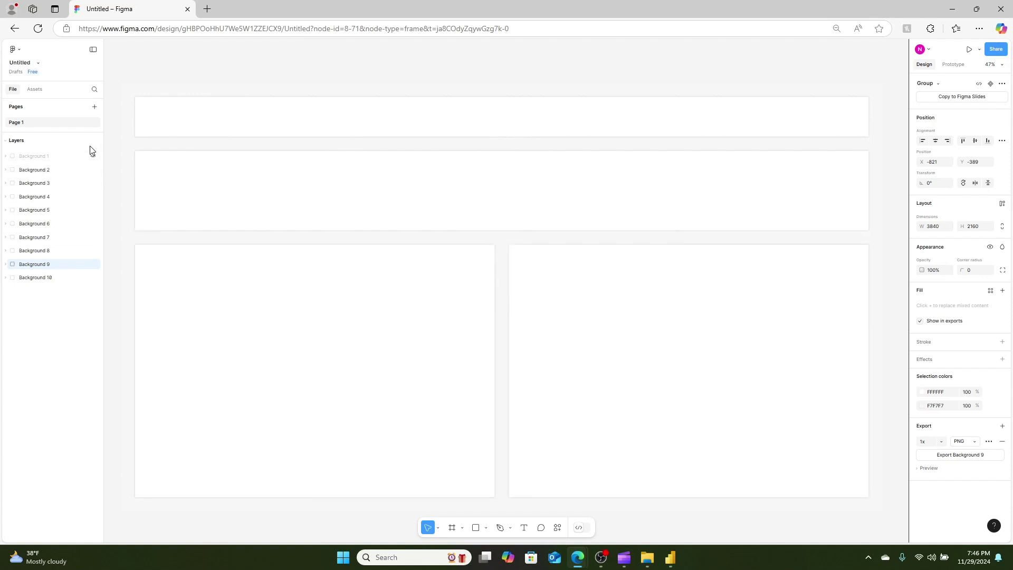
pyautogui.click(93, 156)
# Hide Backgrounds 1, 2 and 3 again so Background 4's layout shows
pyautogui.click(93, 156)
pyautogui.click(93, 170)
pyautogui.click(93, 170)
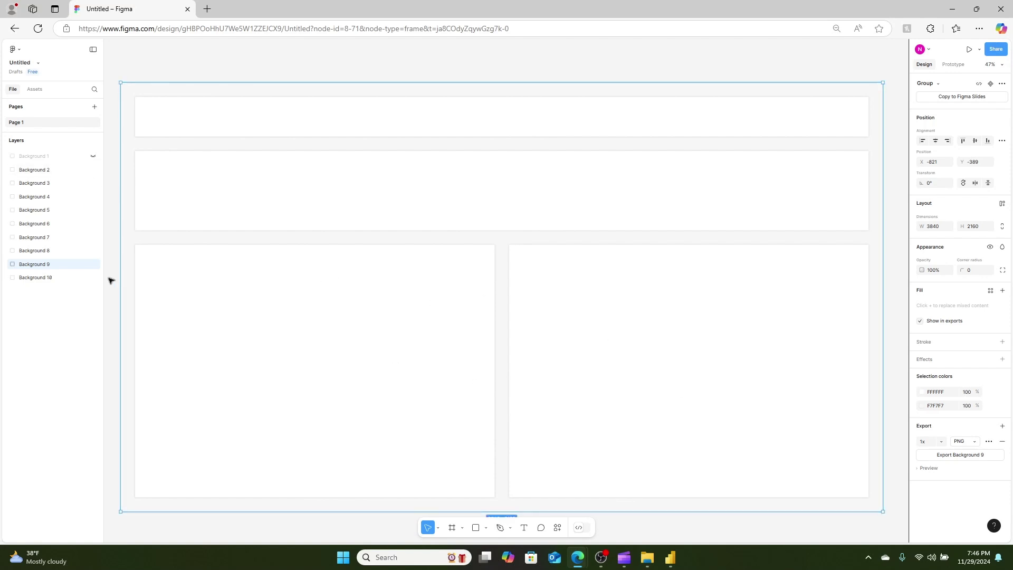
pyautogui.click(94, 170)
pyautogui.click(93, 183)
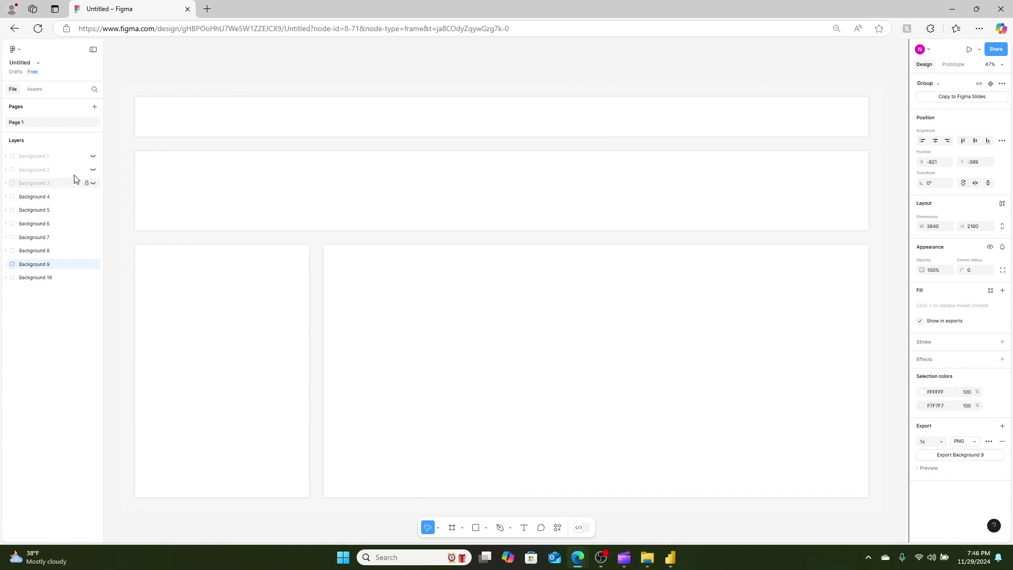
# Change Background 4's Rectangle 1 backdrop fill from F7F7F7 to pale pink FCE6E6
pyautogui.click(6, 197)
pyautogui.click(55, 265)
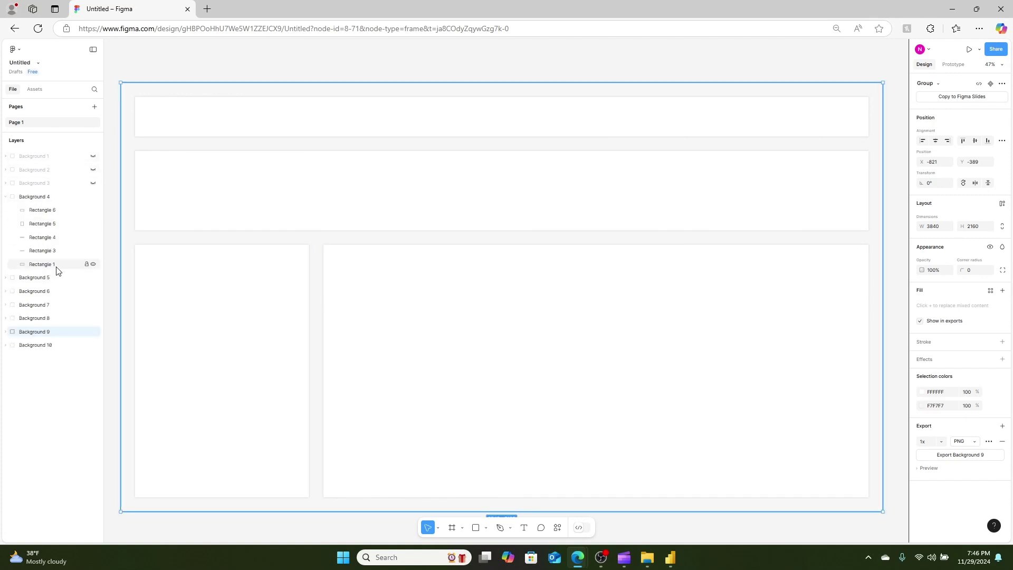
pyautogui.click(923, 291)
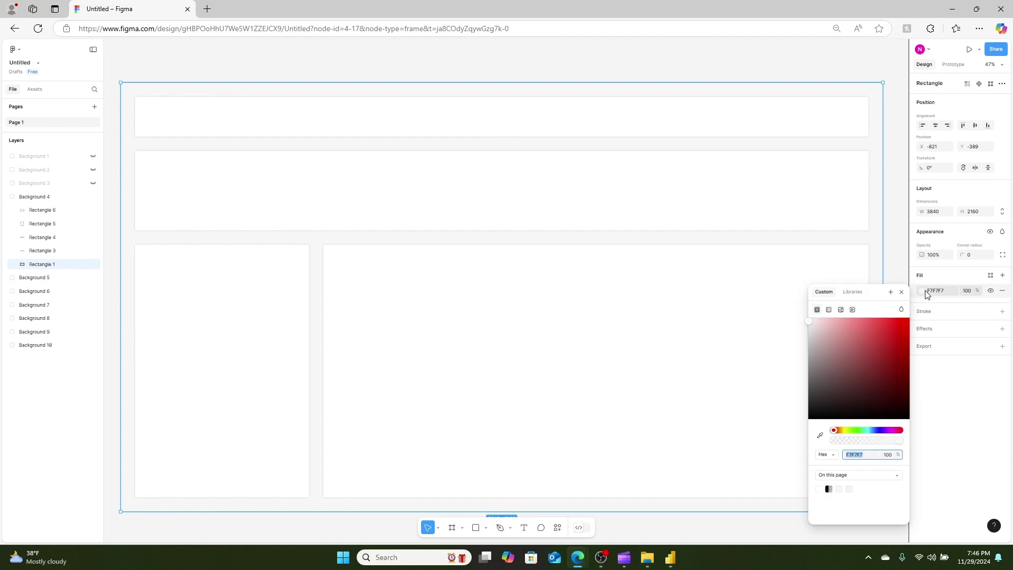
pyautogui.click(812, 330)
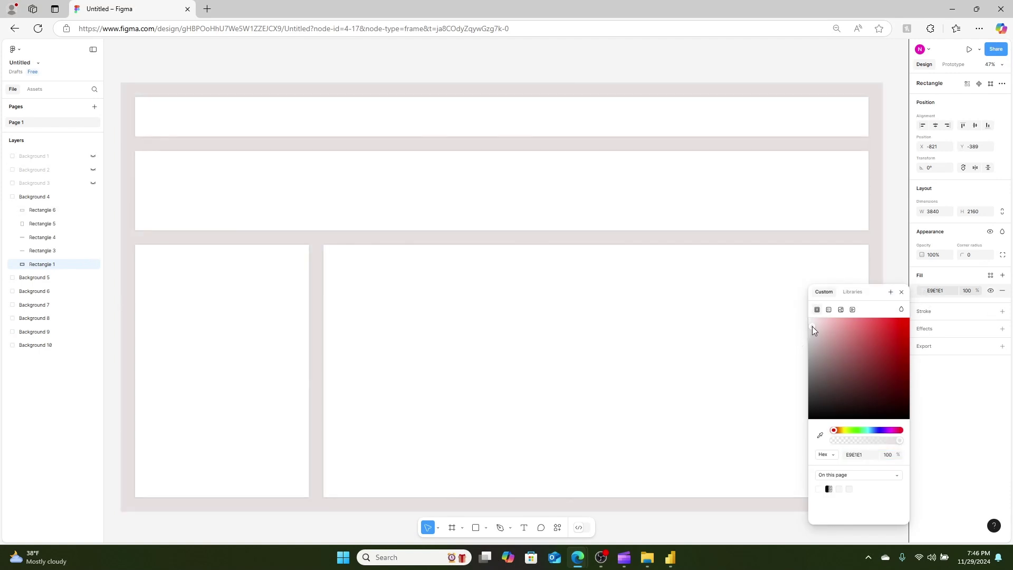
pyautogui.moveTo(812, 326)
pyautogui.mouseDown()
pyautogui.moveTo(825, 324)
pyautogui.moveTo(812, 321)
pyautogui.mouseUp()
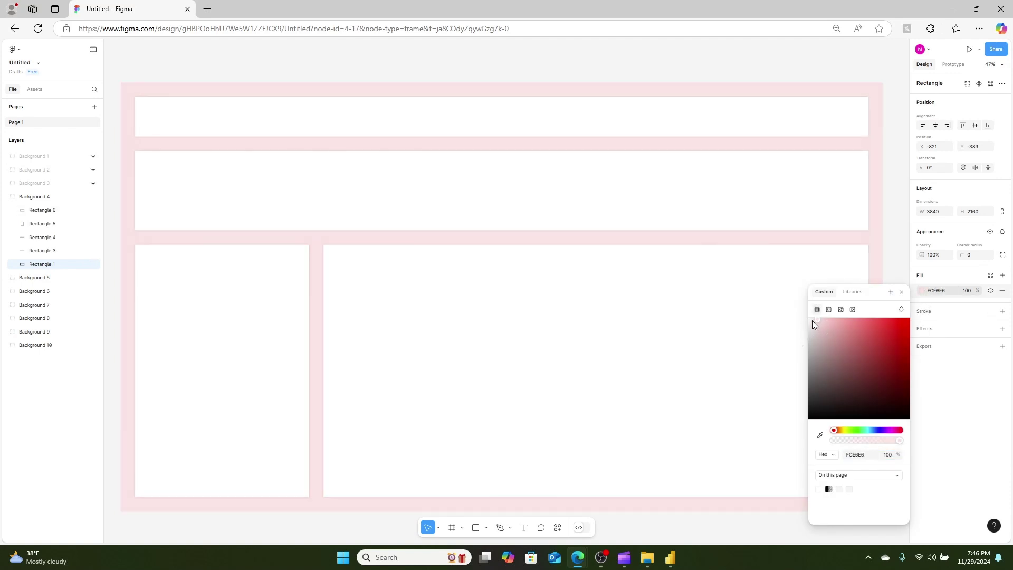
pyautogui.click(299, 67)
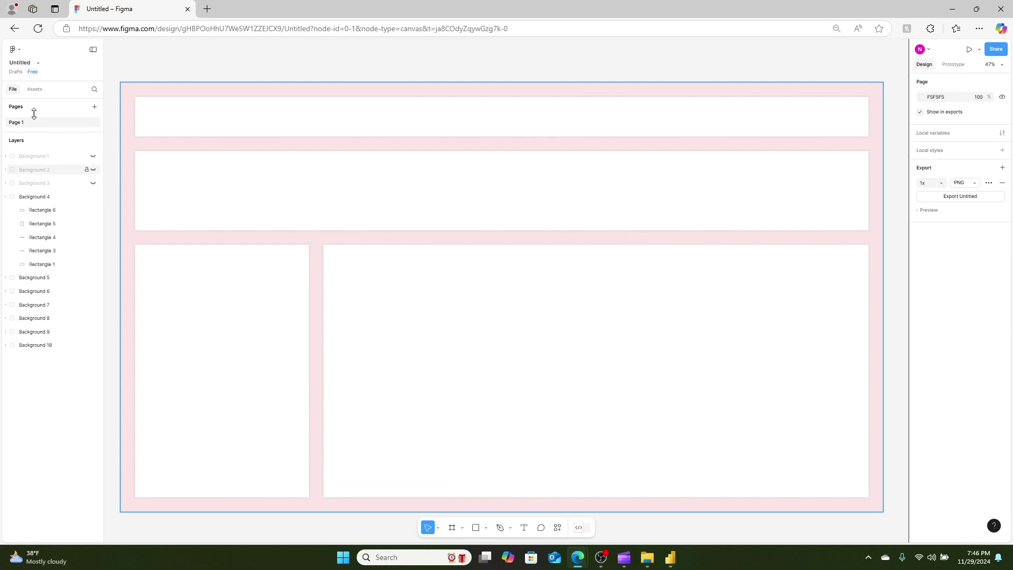
pyautogui.click(16, 50)
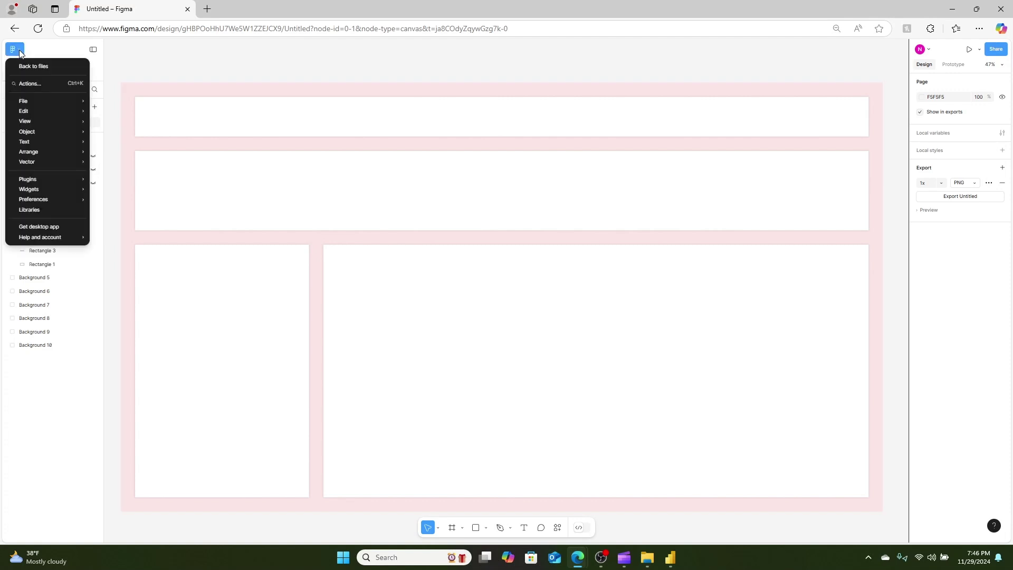
pyautogui.click(270, 55)
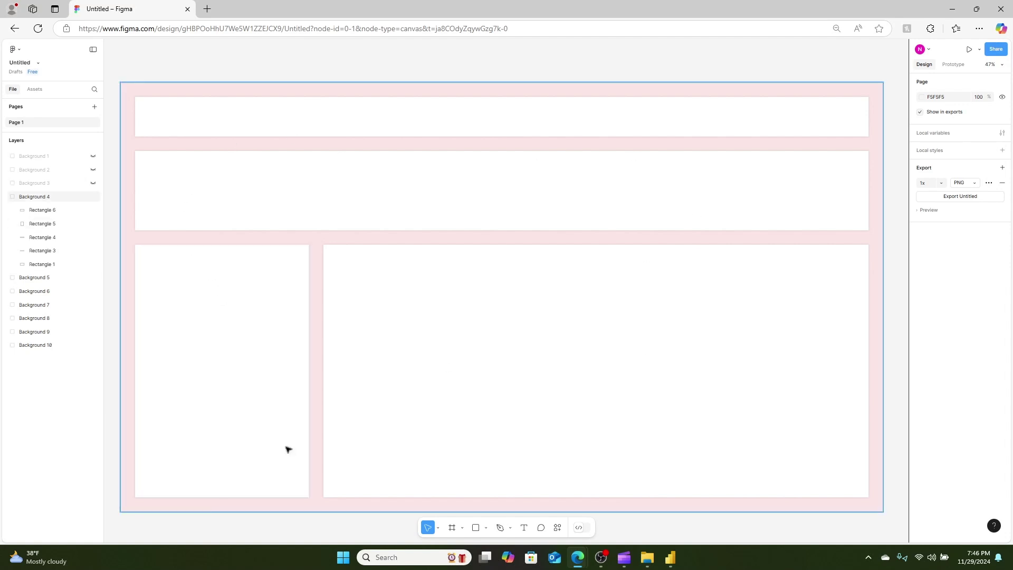
# Back in Power BI, clear the Background 10.png image under Format's Canvas background settings
pyautogui.click(952, 13)
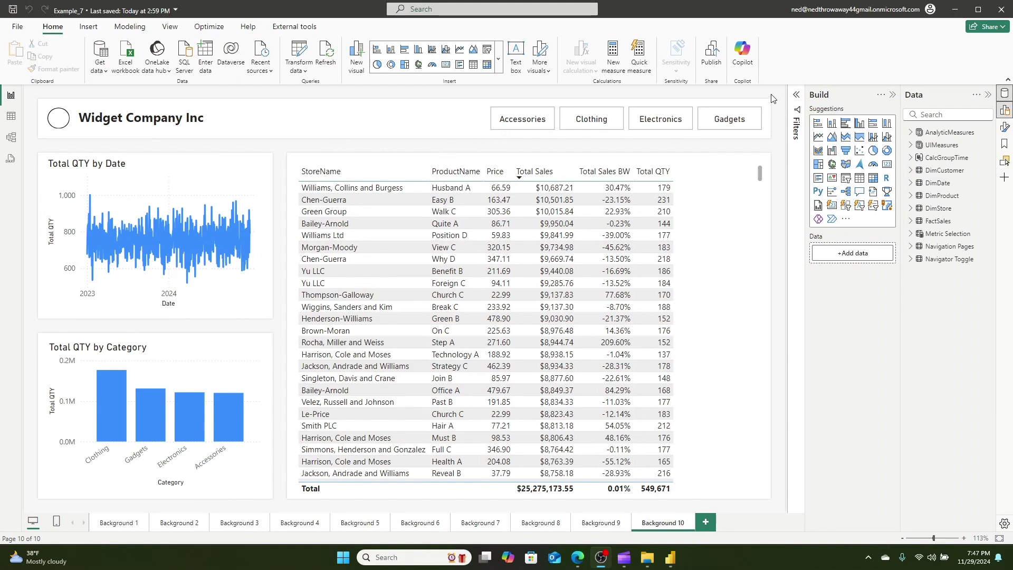
pyautogui.click(1004, 127)
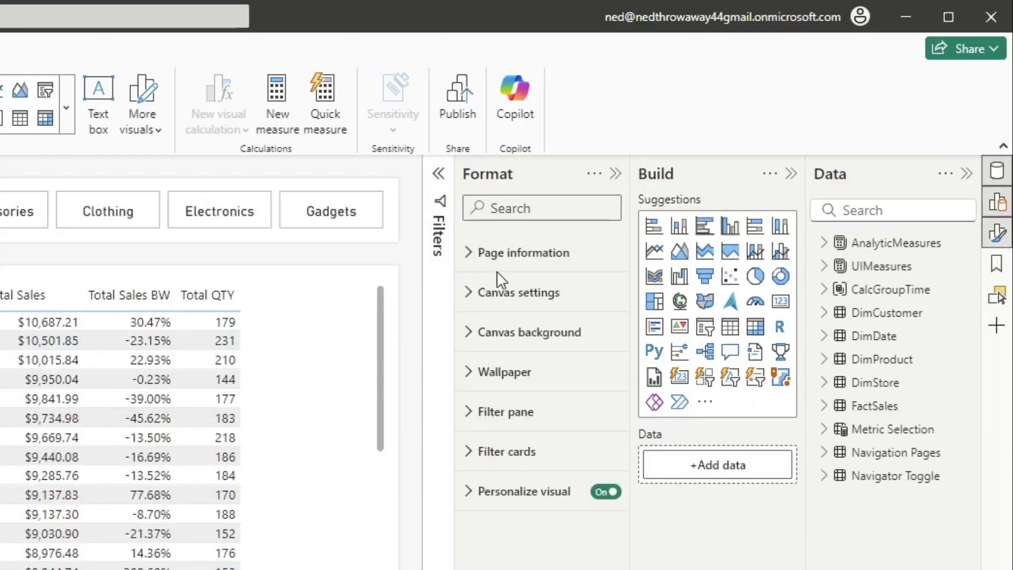
pyautogui.click(465, 332)
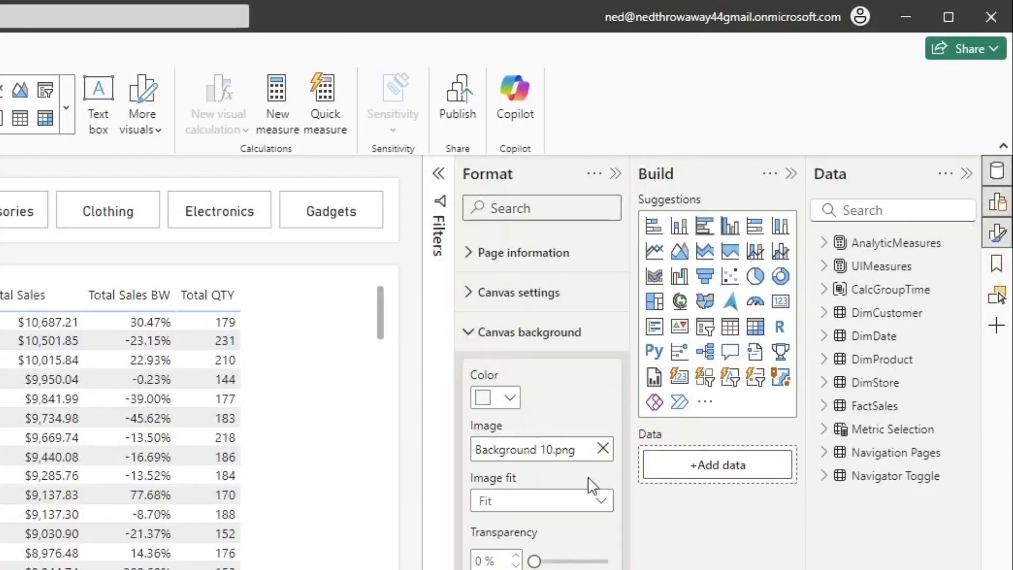
pyautogui.click(603, 448)
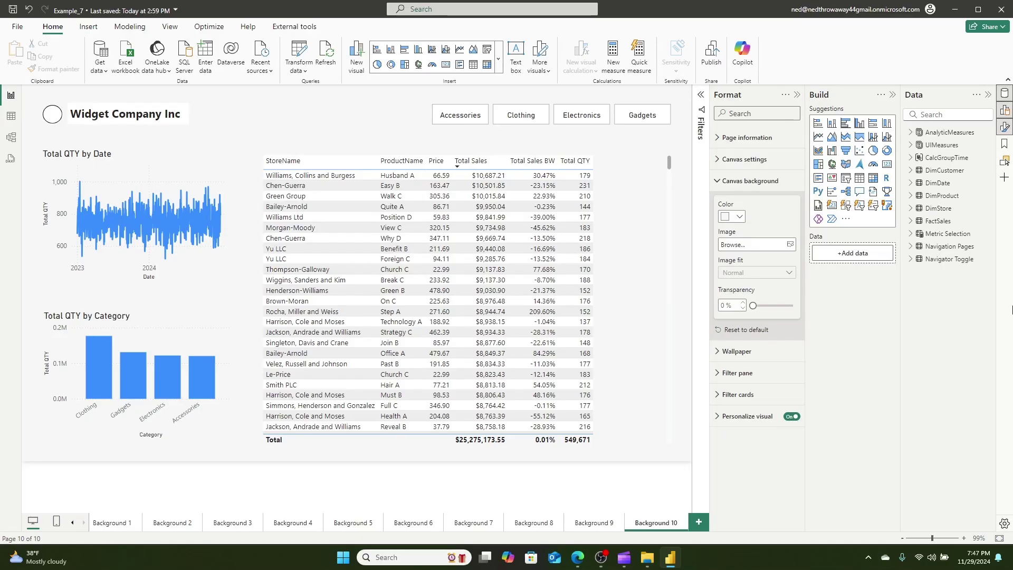
# Load Background 10.png from Downloads as the canvas background image with Image fit set to Fit
pyautogui.click(778, 247)
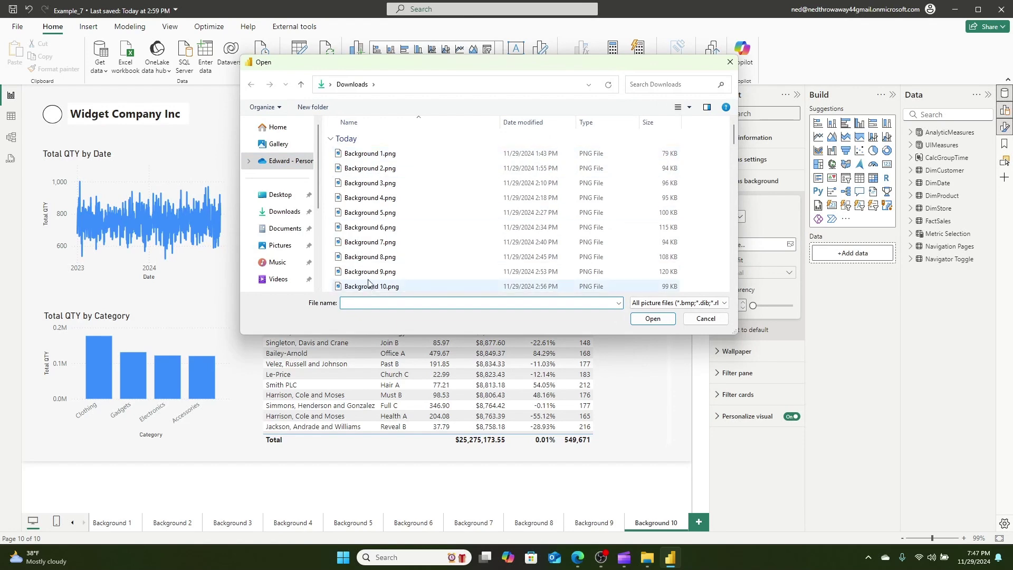
pyautogui.scroll(-1, 379, 256)
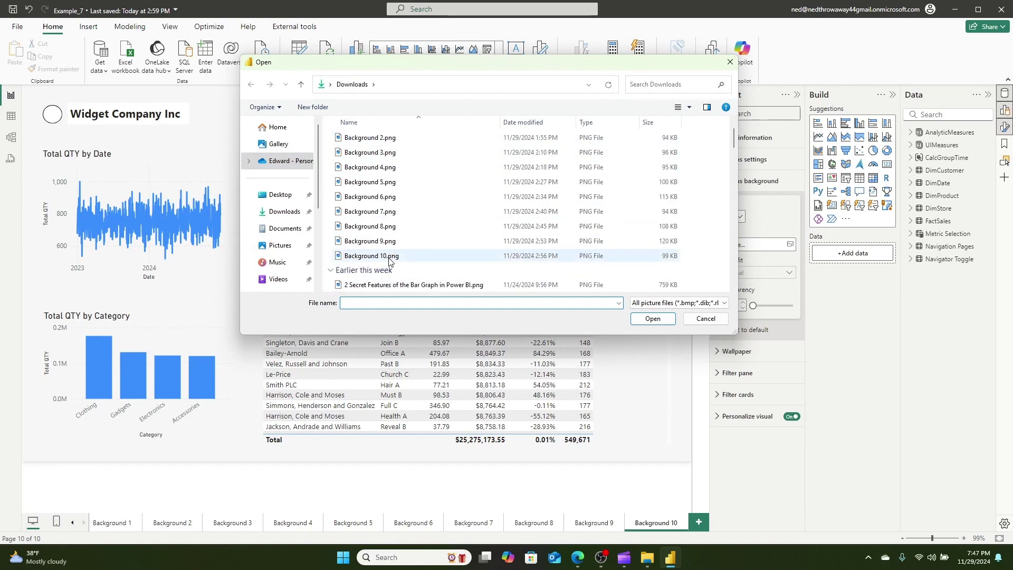
pyautogui.click(390, 256)
pyautogui.click(658, 322)
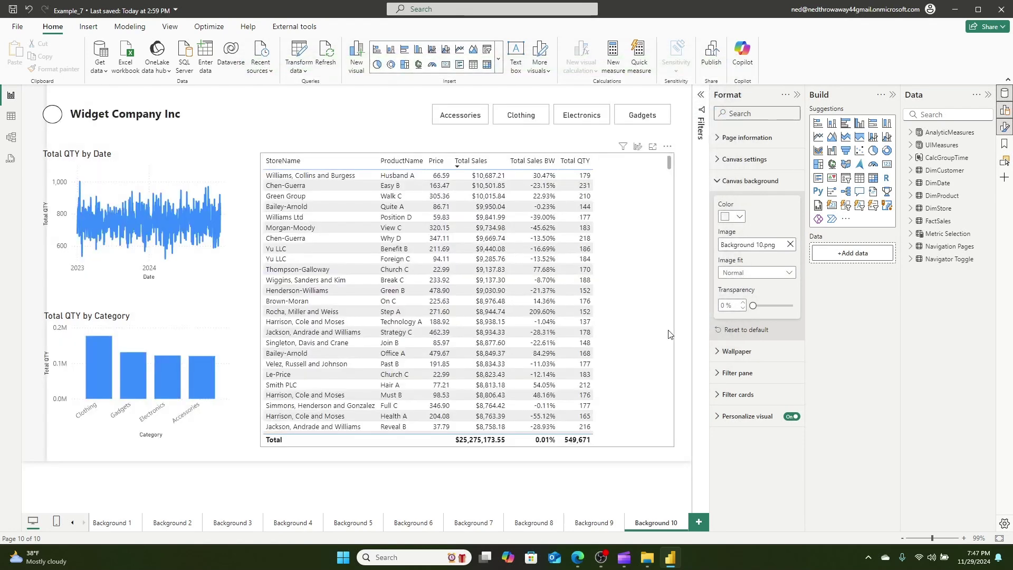
pyautogui.click(763, 274)
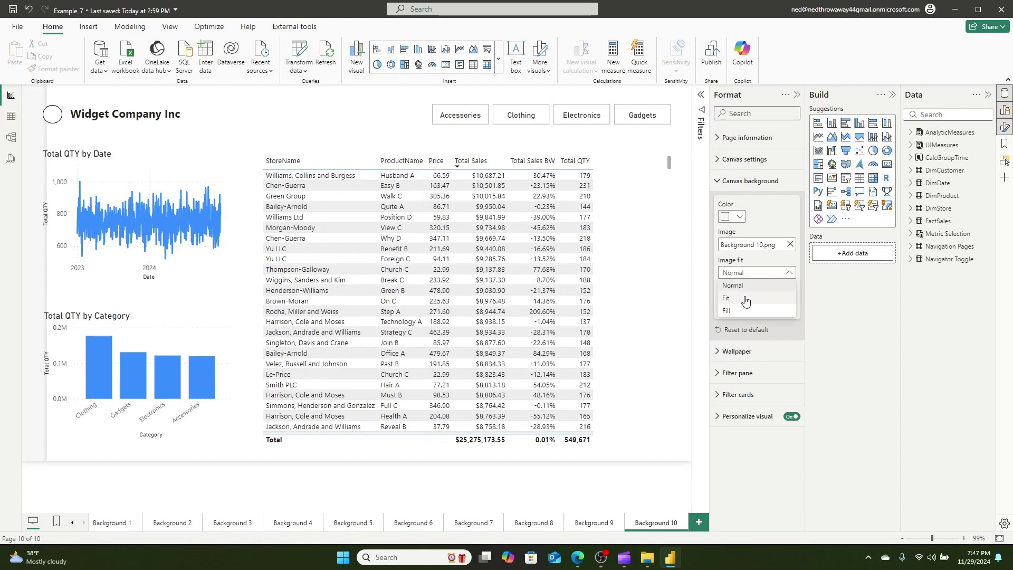
pyautogui.click(745, 296)
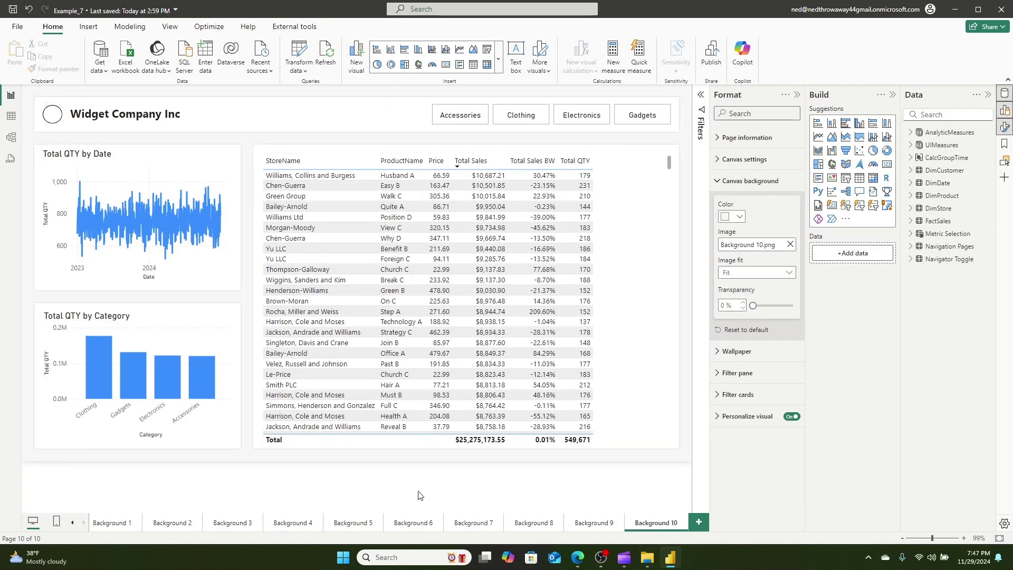